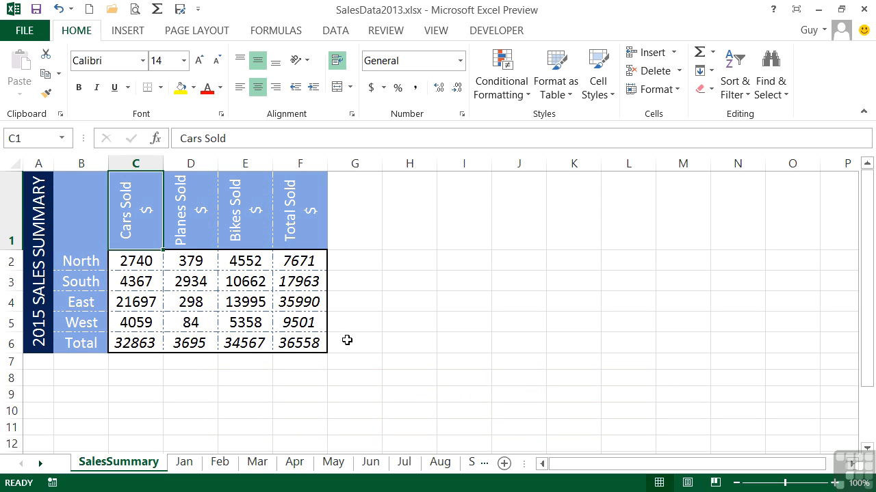
- Enter the note "This is provisional" in cell G6 beside the Total row
{"action": "left_click", "coordinate": [347, 340]}
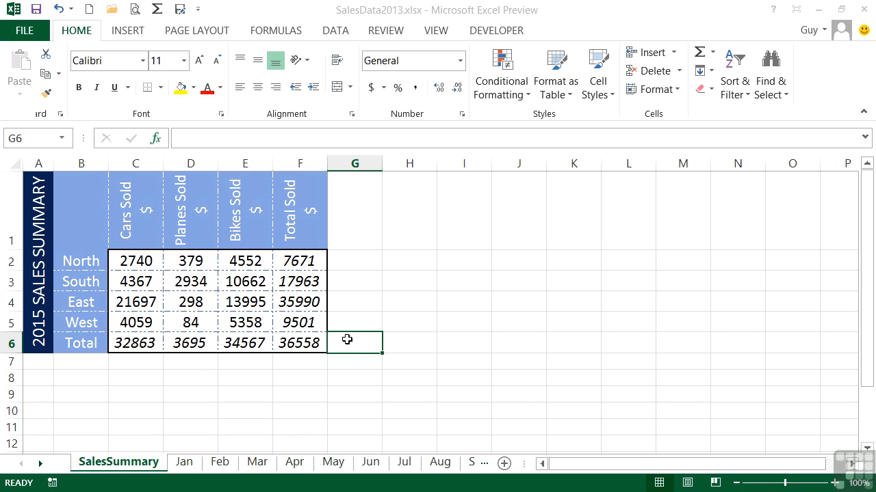
{"action": "type", "text": "This is provisional"}
{"action": "key", "text": "Tab"}
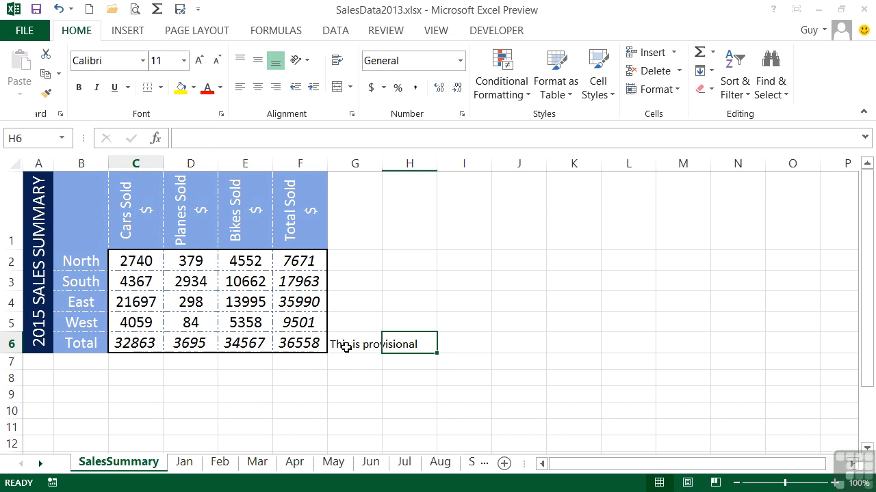
- Clear the note from cell G6
{"action": "left_click", "coordinate": [202, 303]}
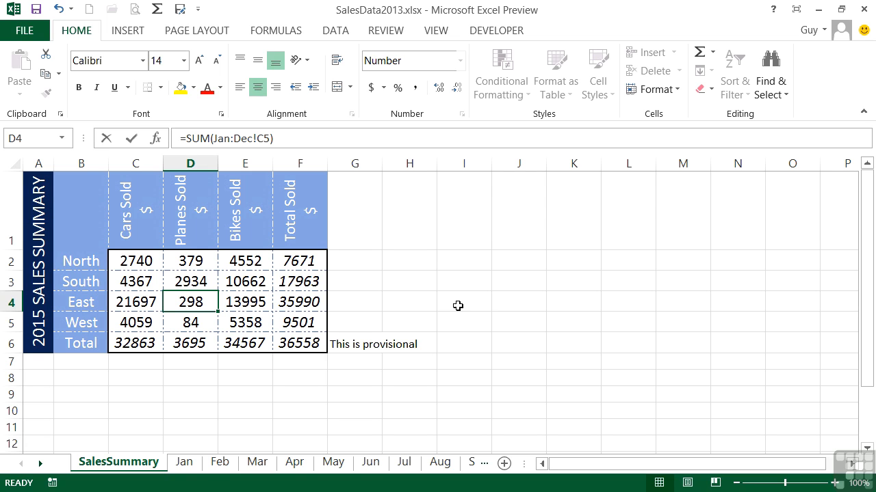
{"action": "left_click", "coordinate": [358, 346]}
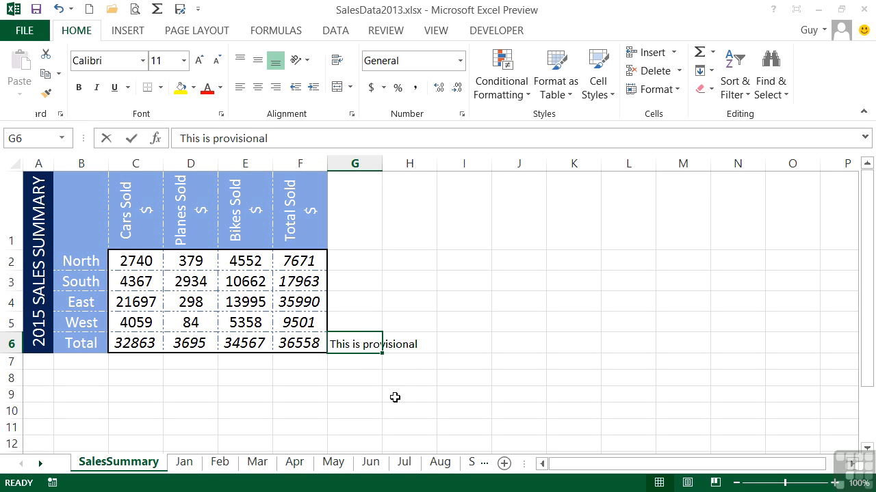
{"action": "key", "text": "Delete"}
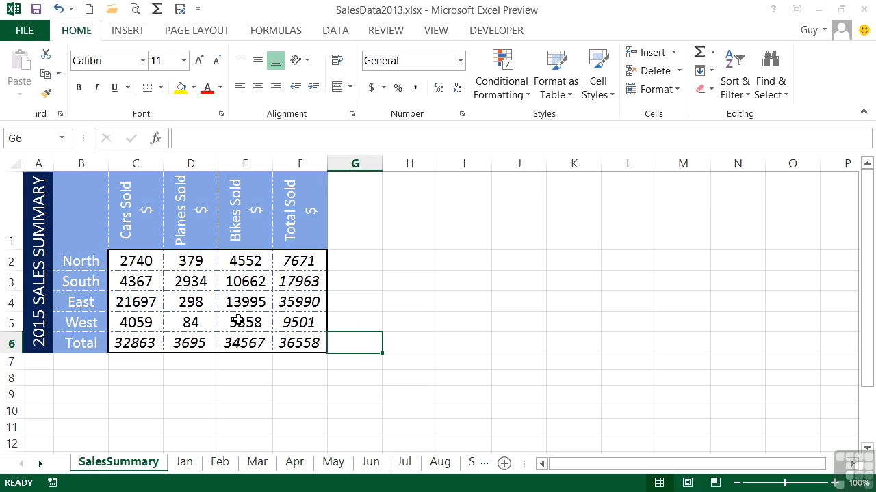
- Add a comment to cell D4 reading "This figure represents a huge improvement."
{"action": "left_click", "coordinate": [197, 304]}
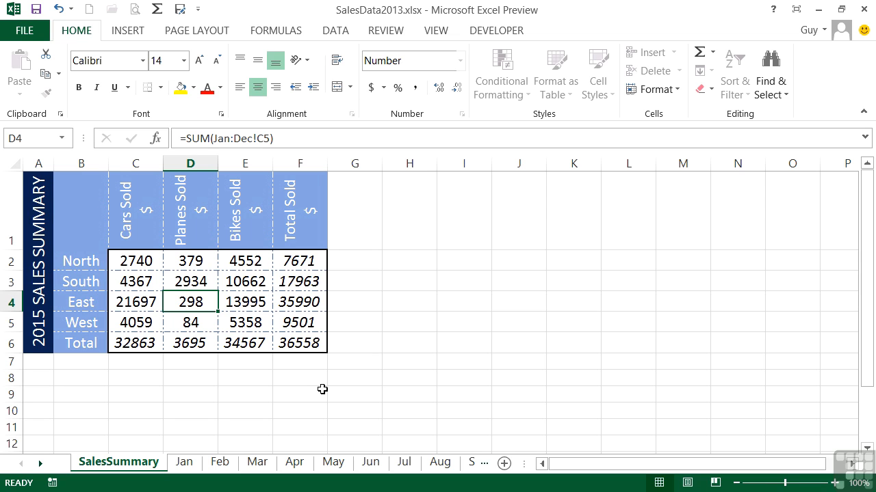
{"action": "left_click", "coordinate": [393, 31]}
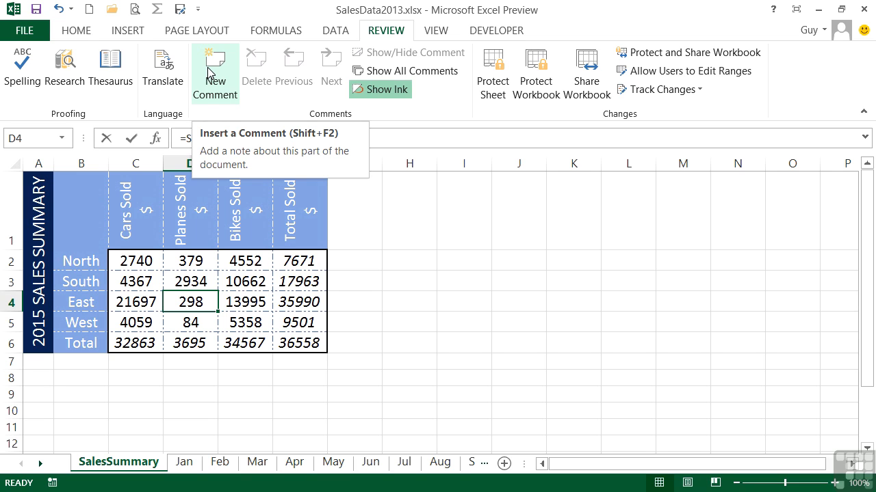
{"action": "left_click", "coordinate": [208, 74]}
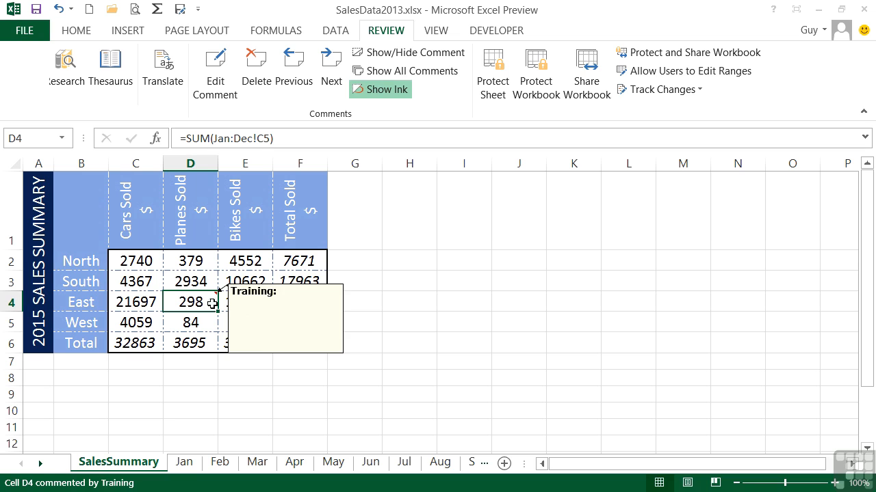
{"action": "left_click", "coordinate": [212, 304]}
{"action": "mouse_move", "coordinate": [196, 302]}
{"action": "left_click", "coordinate": [241, 305]}
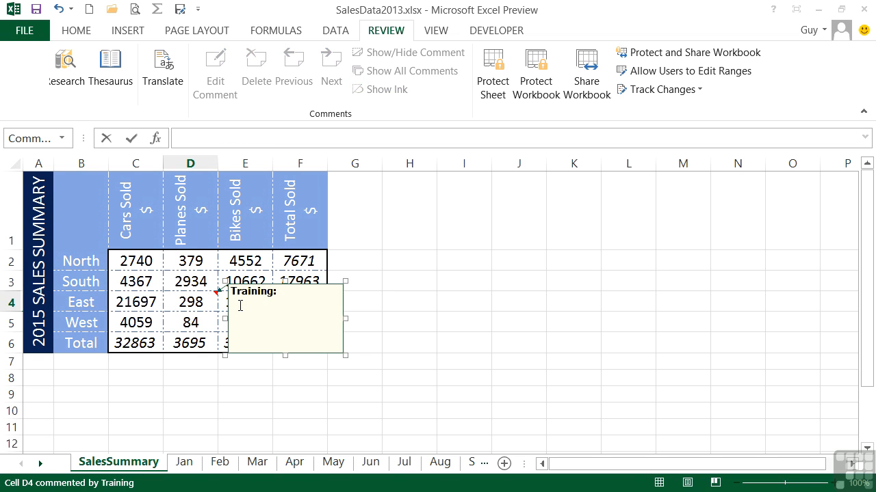
{"action": "type", "text": "This figure represents a huge improvement."}
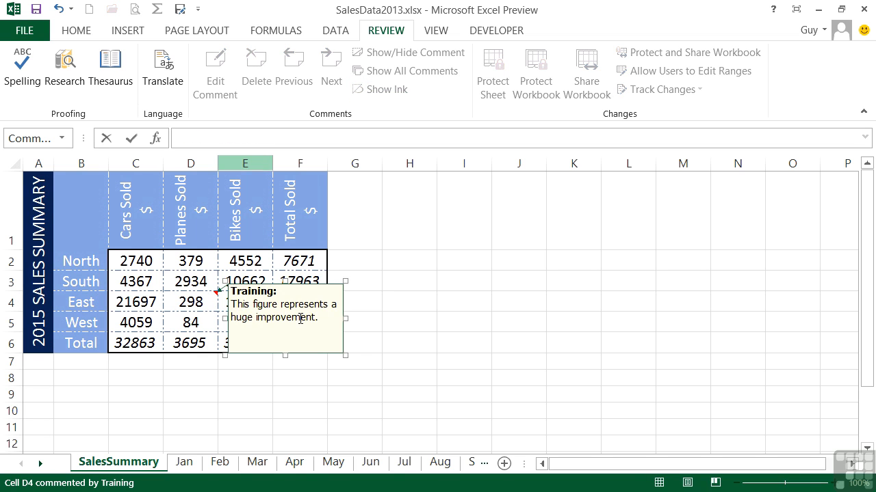
{"action": "left_click", "coordinate": [420, 299]}
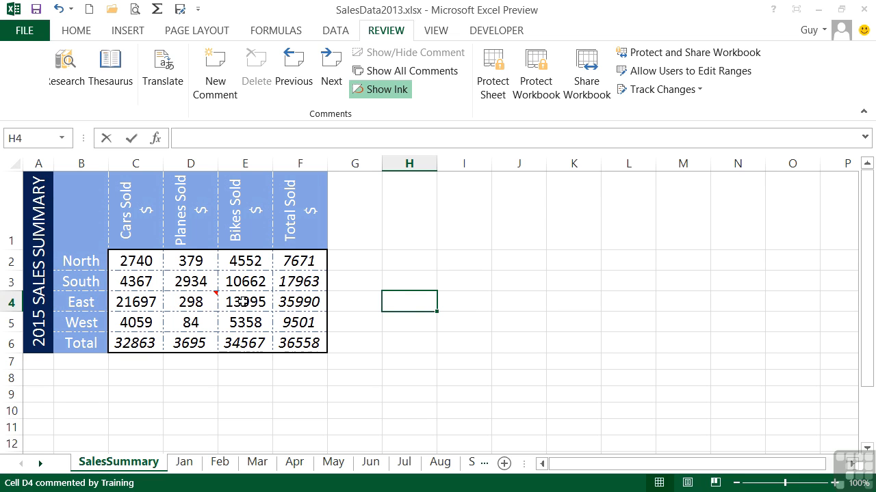
- Edit the comment on cell D4, adding "Well done!" after the existing sentence
{"action": "mouse_move", "coordinate": [212, 297]}
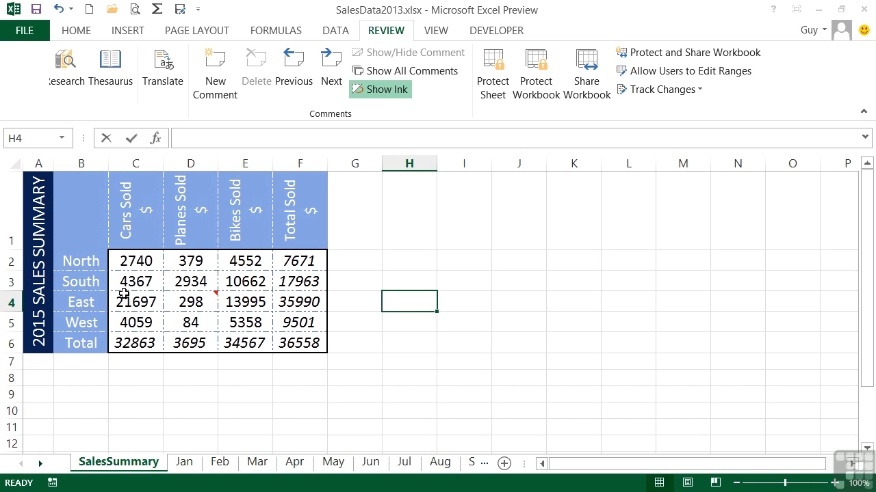
{"action": "left_click", "coordinate": [204, 302]}
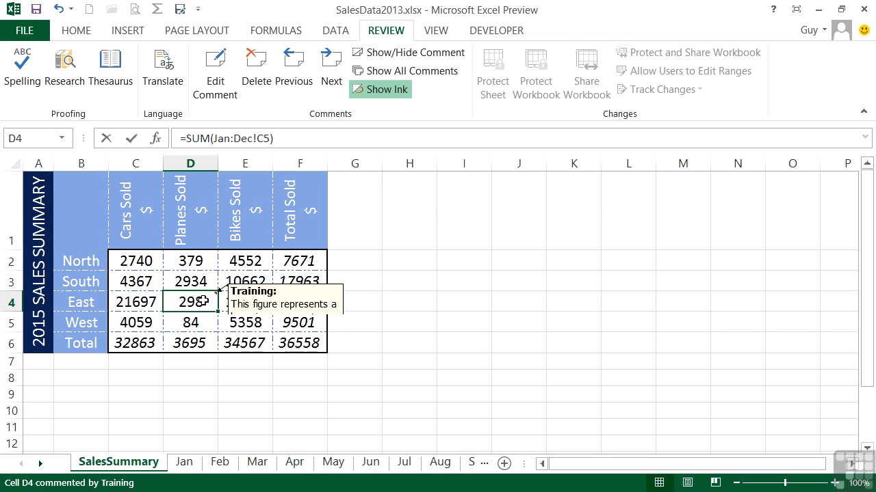
{"action": "left_click", "coordinate": [215, 82]}
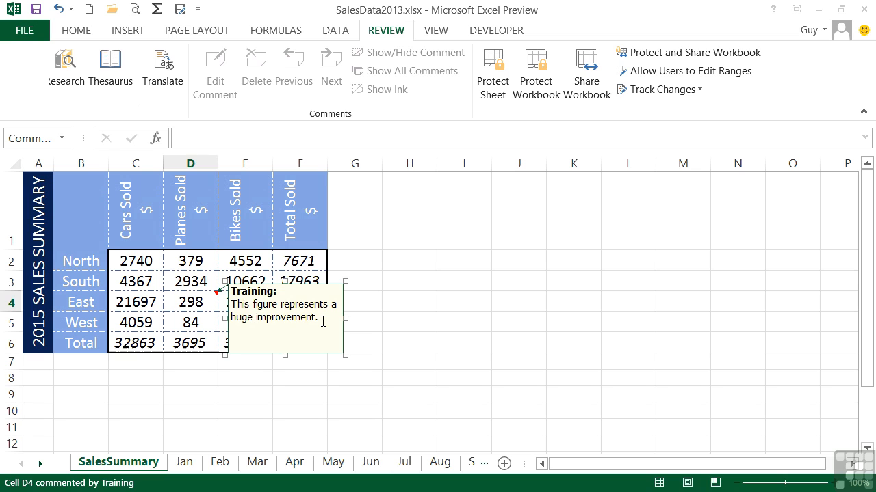
{"action": "type", "text": "Well done!"}
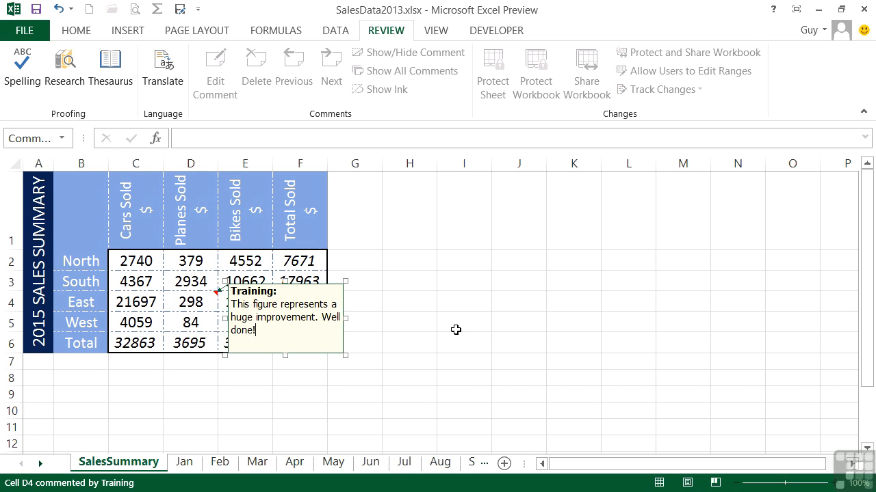
{"action": "left_click", "coordinate": [456, 329]}
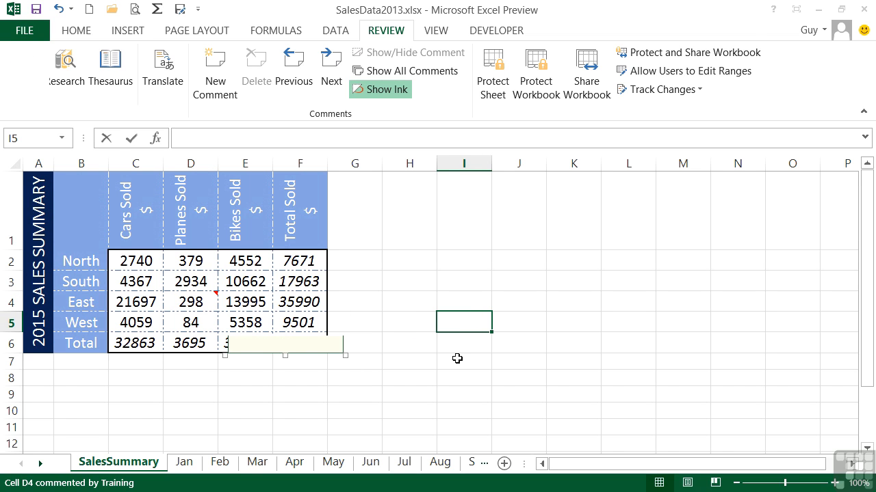
{"action": "key", "text": "Up"}
{"action": "key", "text": "Left"}
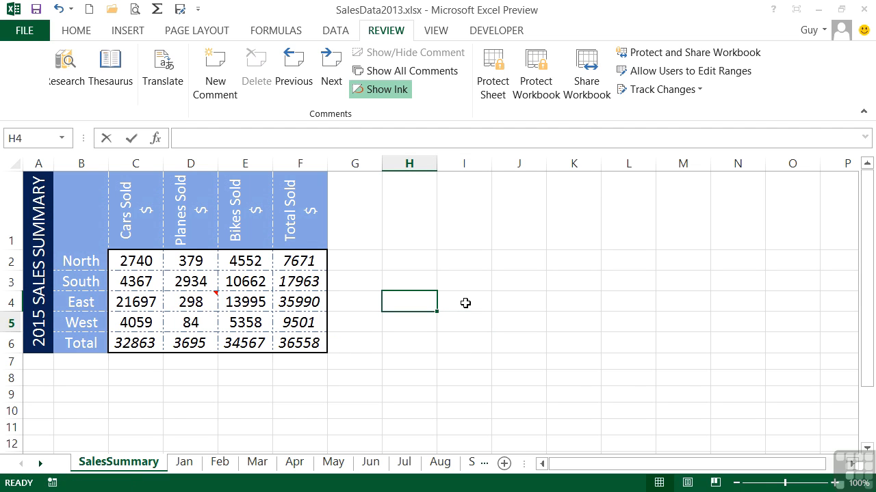
- Set the comment on cell D4 to stay displayed even when another cell is selected
{"action": "left_click", "coordinate": [194, 304]}
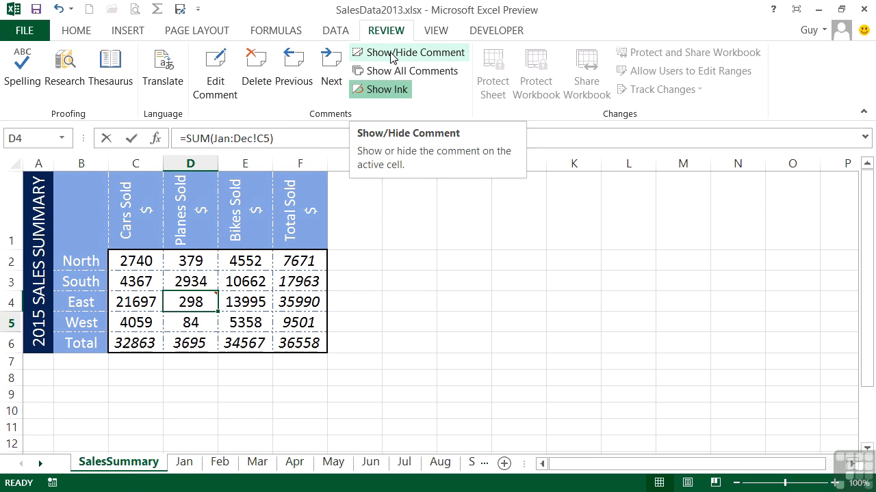
{"action": "left_click", "coordinate": [391, 55]}
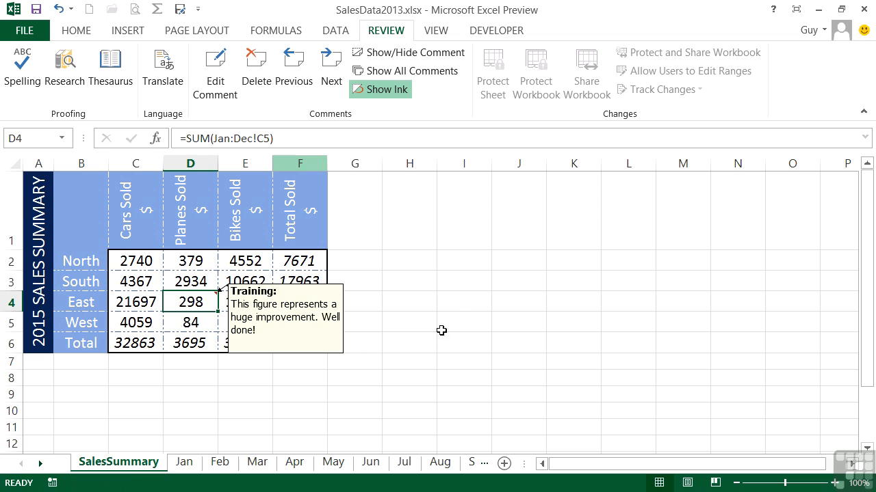
{"action": "left_click", "coordinate": [464, 319]}
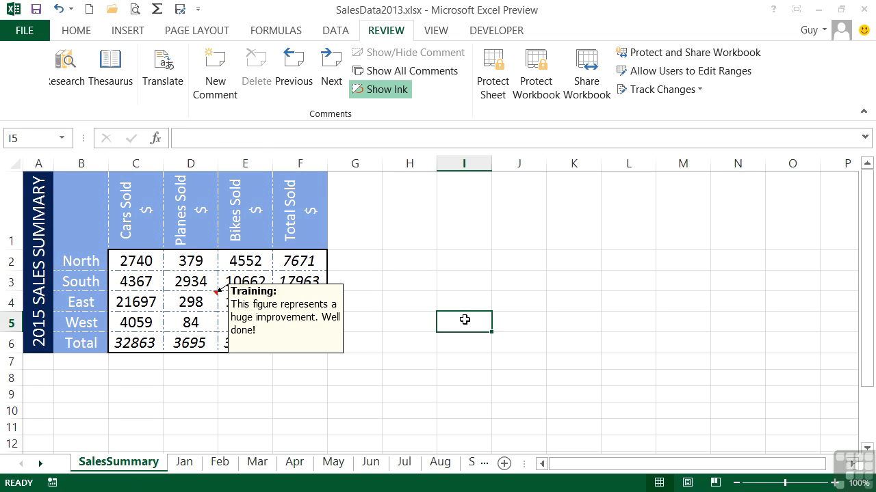
- Move the comment box beside the table into row 1 from column H, then shorten and widen it to fit its message on one line
{"action": "left_click", "coordinate": [297, 295]}
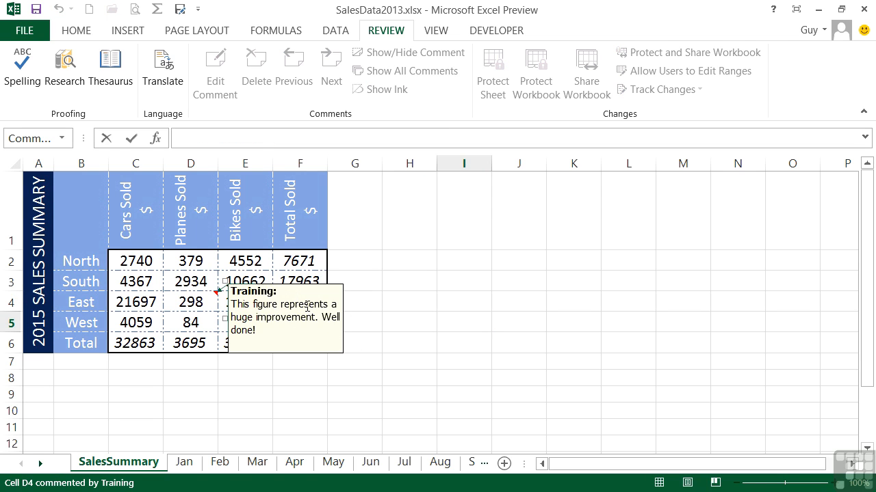
{"action": "left_click_drag", "start_coordinate": [319, 287], "coordinate": [513, 184]}
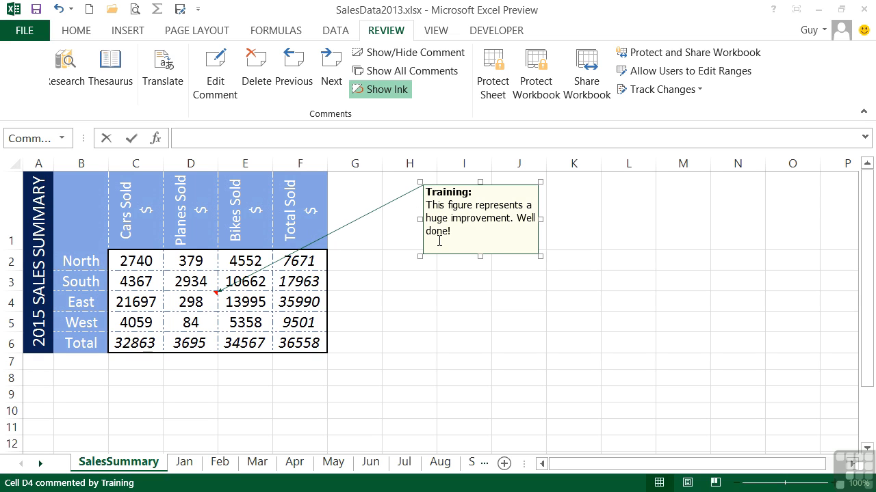
{"action": "left_click_drag", "start_coordinate": [480, 258], "coordinate": [480, 220]}
{"action": "left_click_drag", "start_coordinate": [544, 202], "coordinate": [720, 197]}
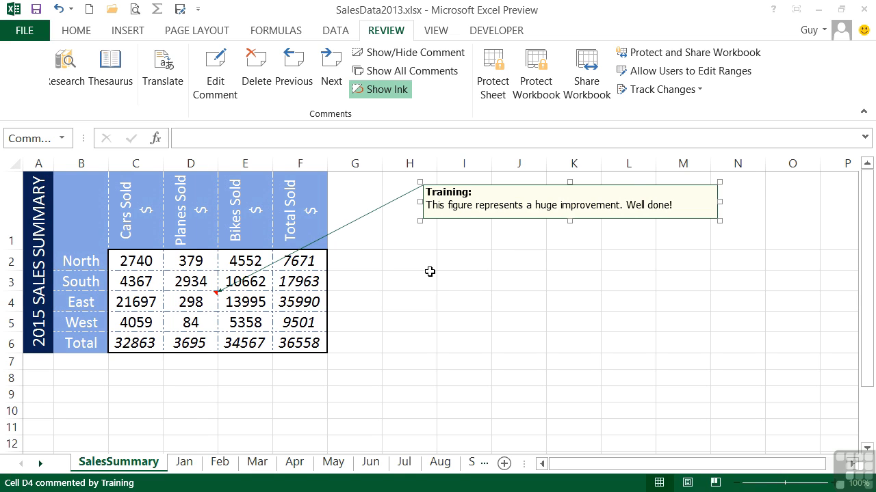
- Hide the permanently displayed comment on cell D4 and delete it from the cell
{"action": "left_click", "coordinate": [194, 302]}
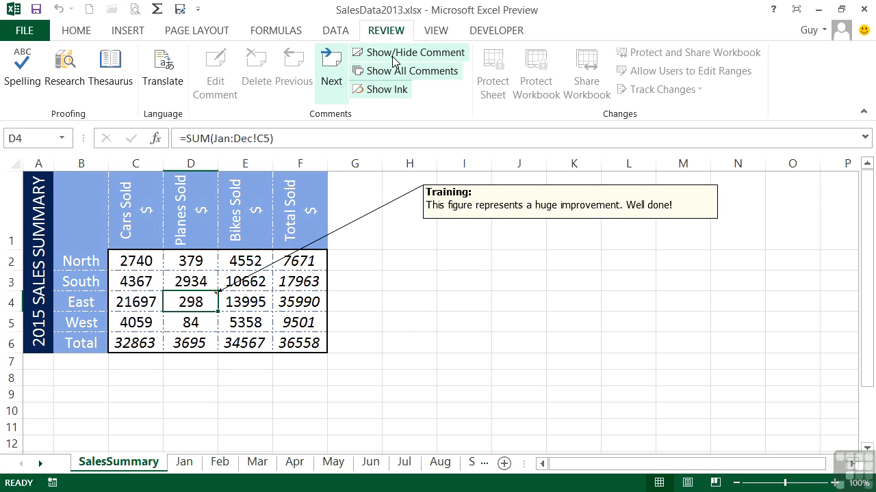
{"action": "left_click", "coordinate": [394, 55]}
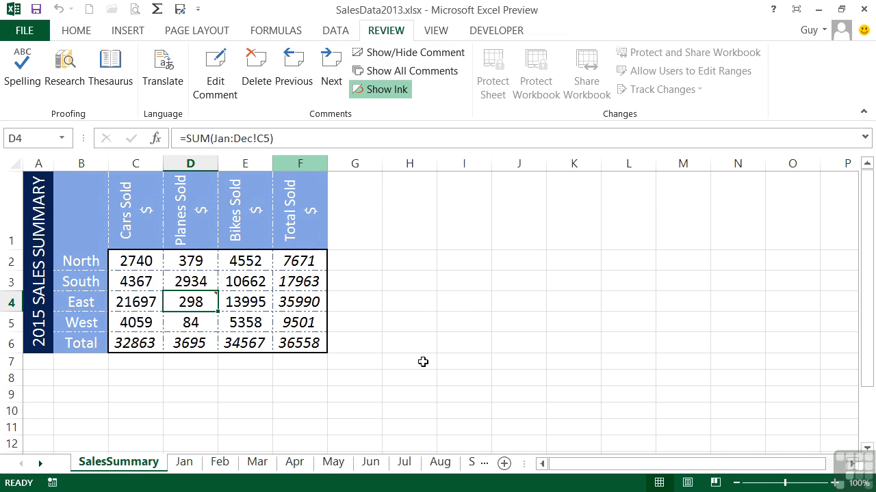
{"action": "mouse_move", "coordinate": [203, 301]}
{"action": "double_click", "coordinate": [192, 302]}
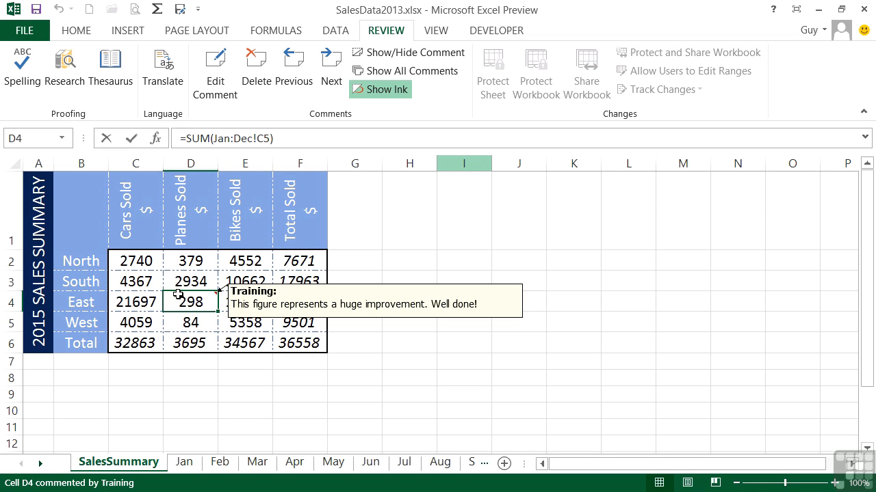
{"action": "left_click", "coordinate": [258, 70]}
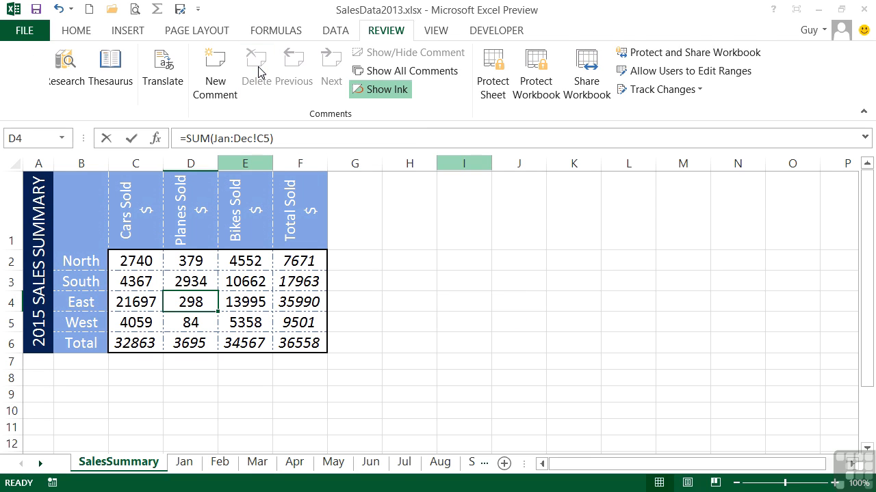